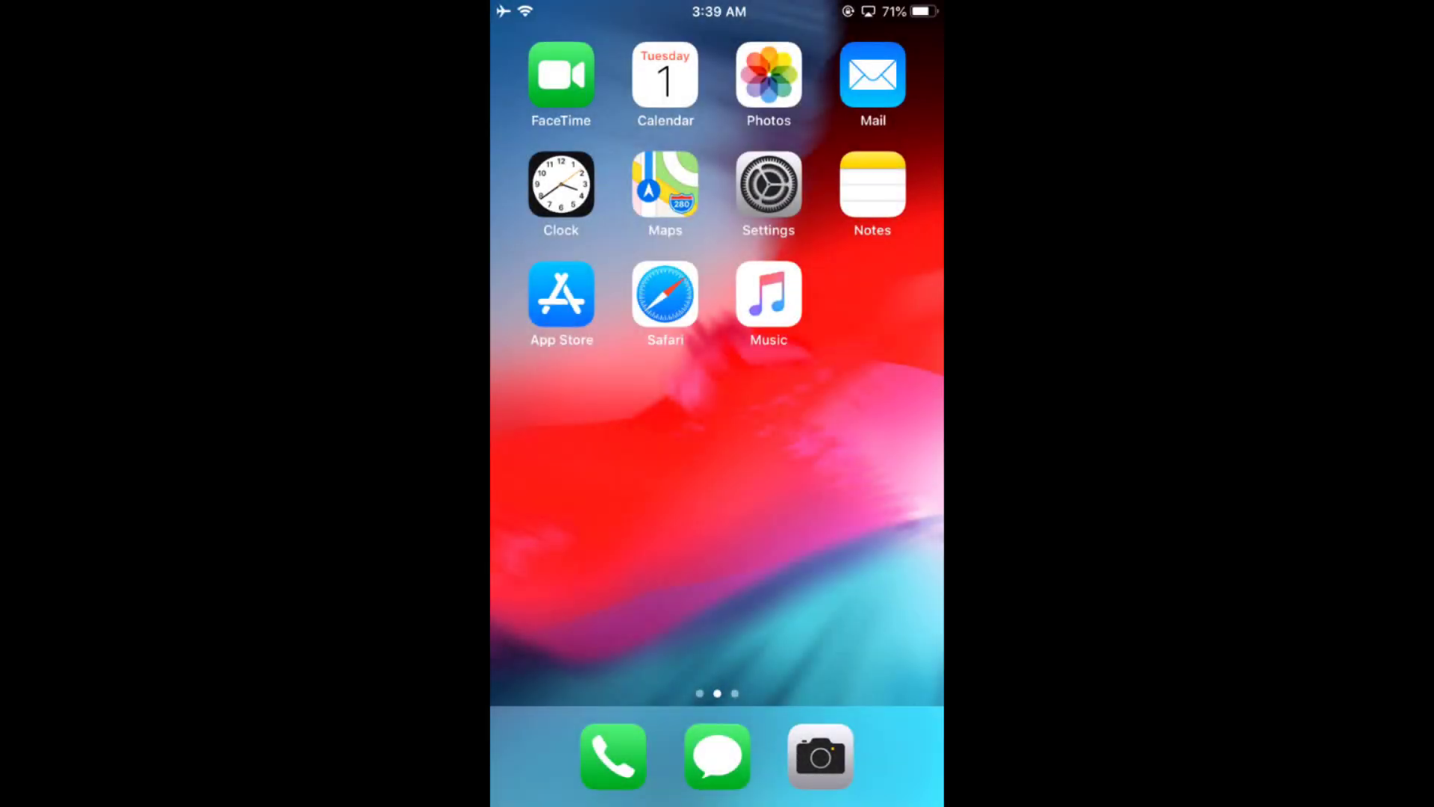
Swipe through the mirrored iPhone's home screen pages and over to the Today widgets view
mouse_move(822, 449)
left_mouse_down()
mouse_move(598, 449)
mouse_move(821, 448)
left_mouse_up()
left_click_drag(597, 448, 717, 449)
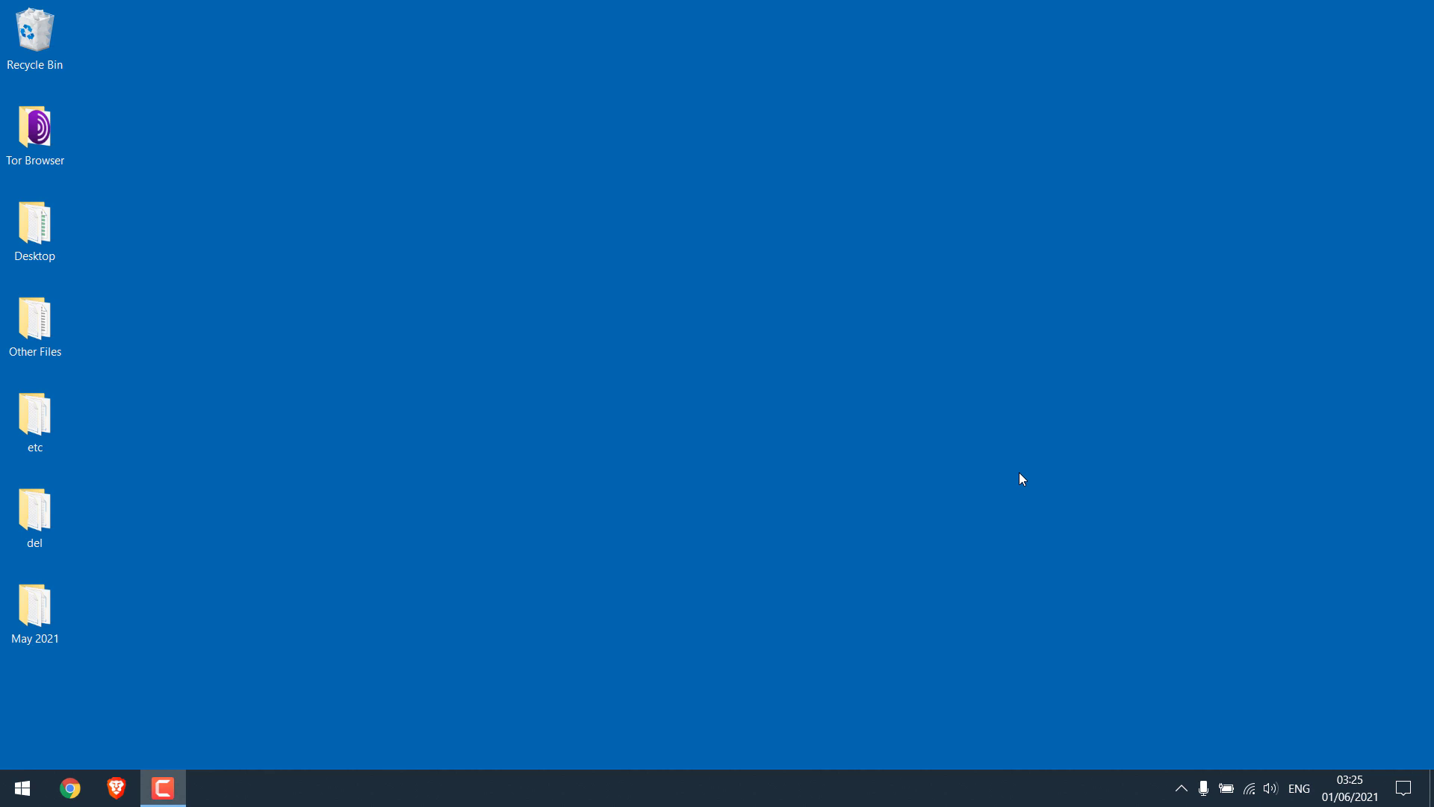
Open heyletslearnsomething.com in Chrome
left_click(70, 786)
type("heyletslearnsomething.com")
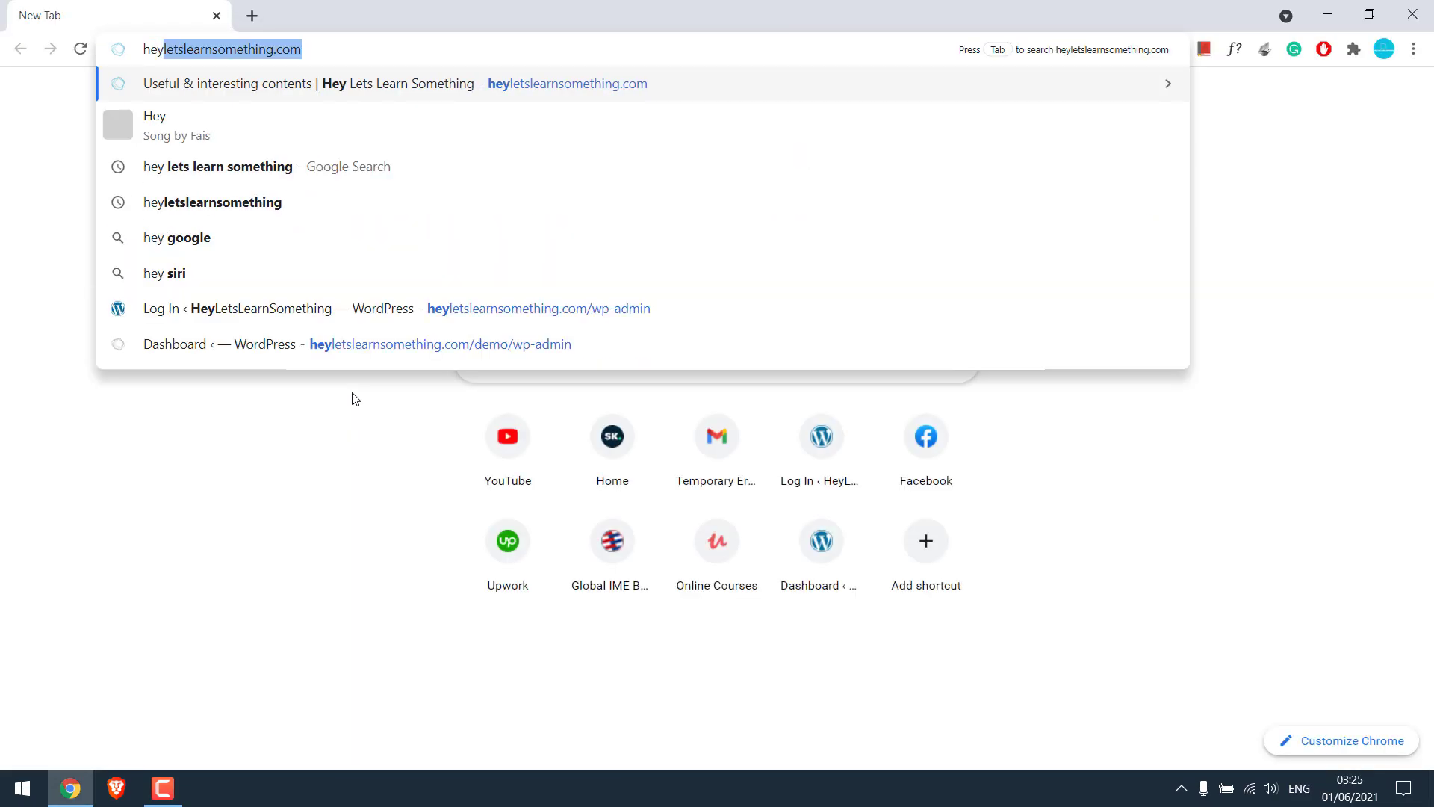
key("Return")
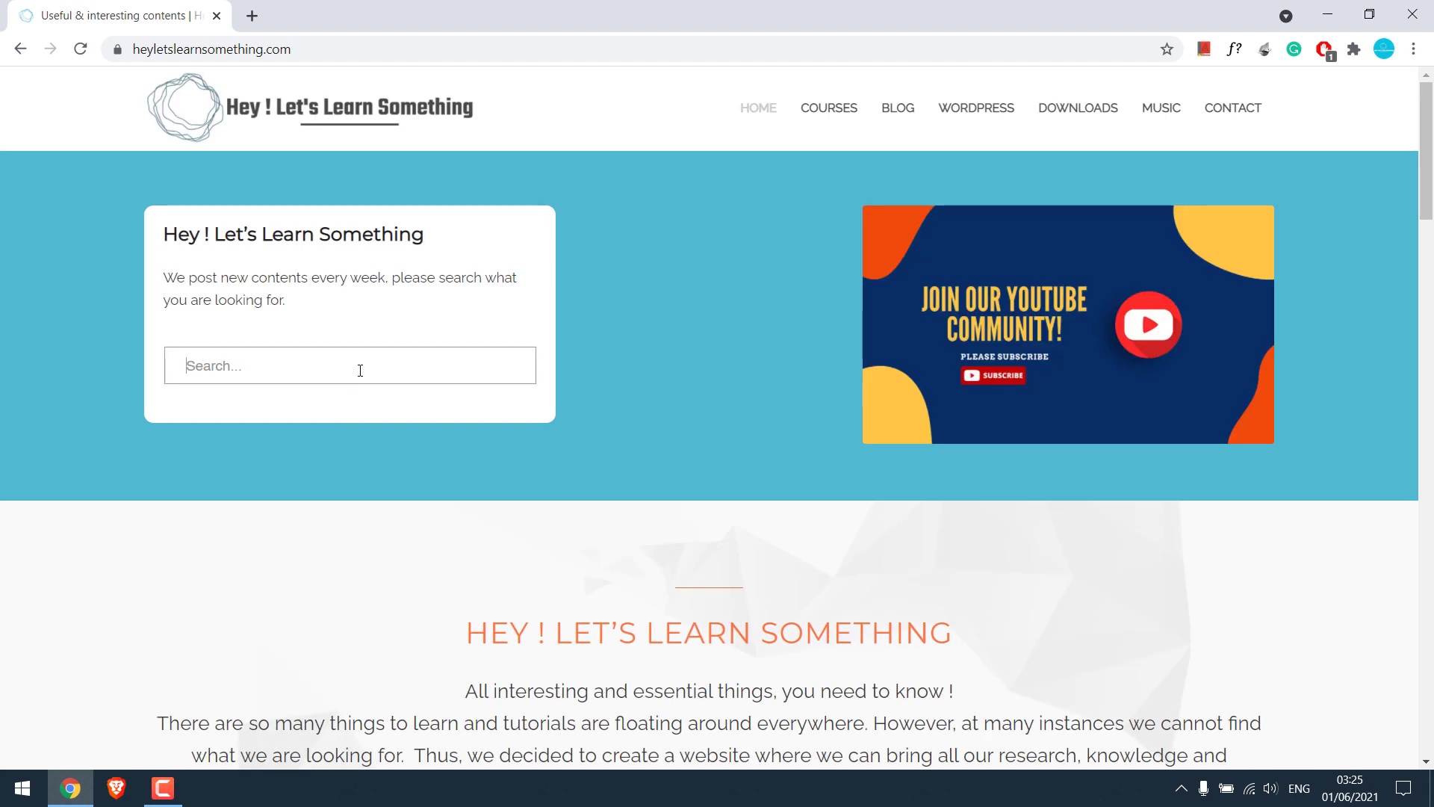
Search the site for 'mirorr iphone to pc' and open the 'Free application to Mirror iphone to PC' post
left_click(359, 368)
type("miror")
type("r iphone to pc")
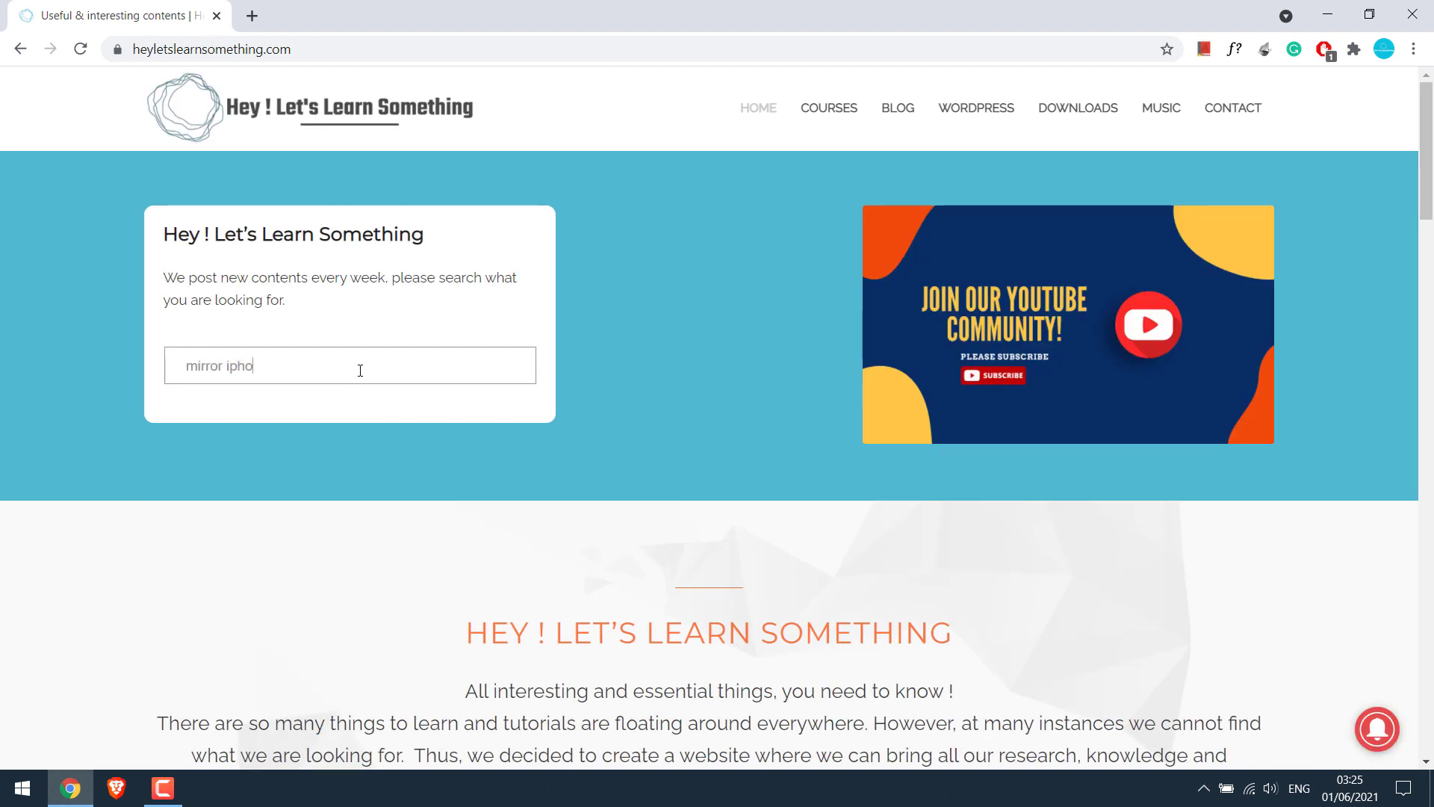
key("Return")
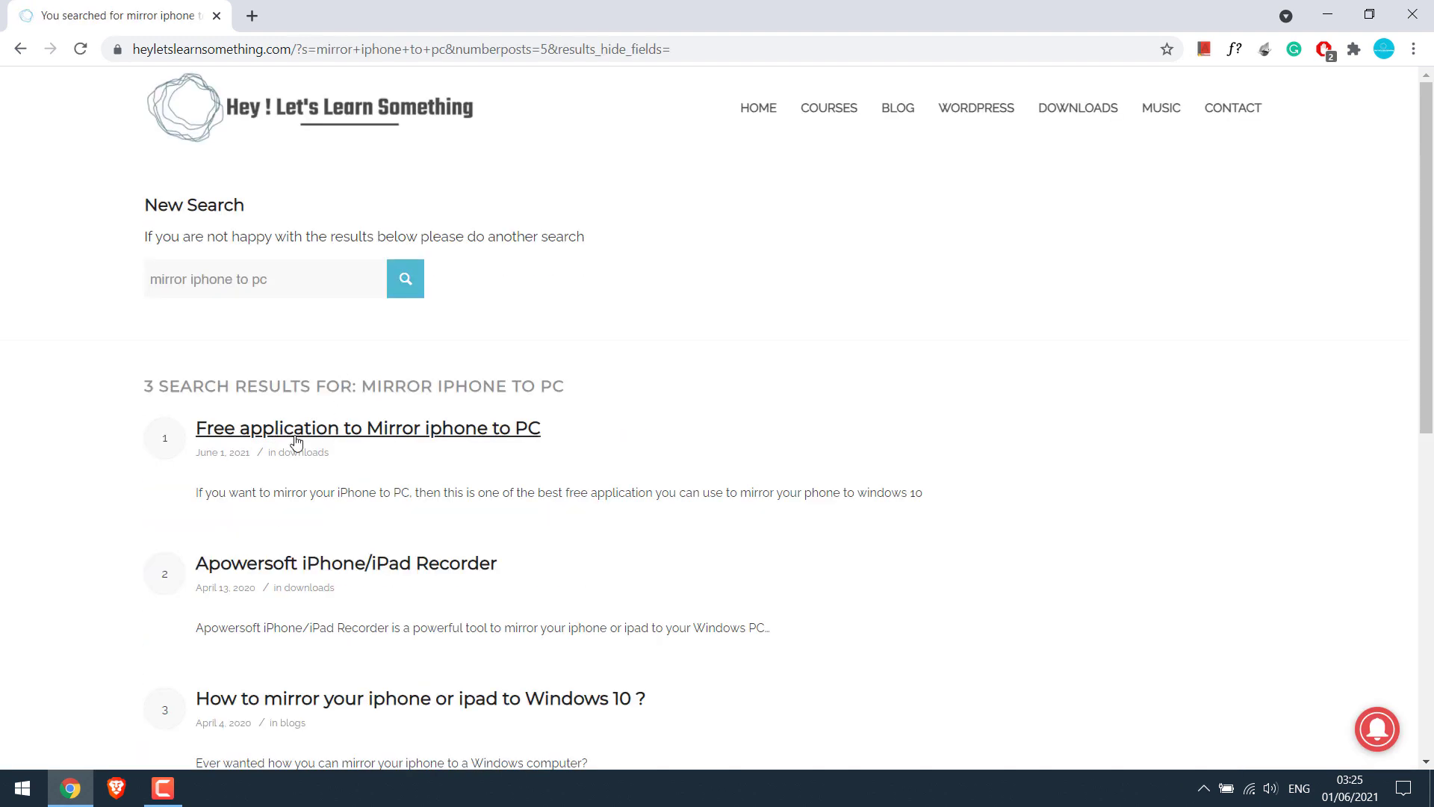
left_click(340, 433)
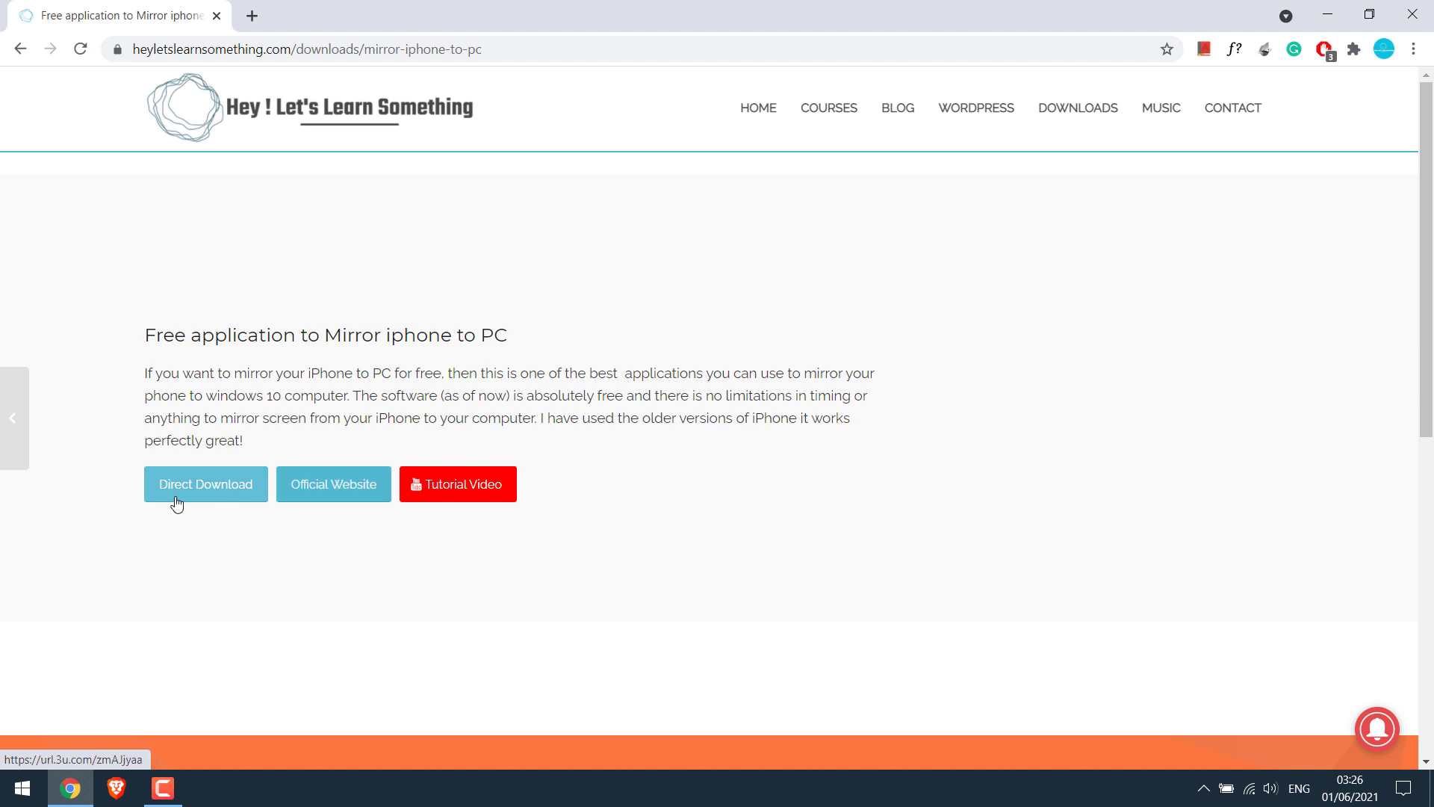
Download 3uTools_v2.56.012_Setup.exe via Direct Download and show it in its Downloads folder
left_click(211, 496)
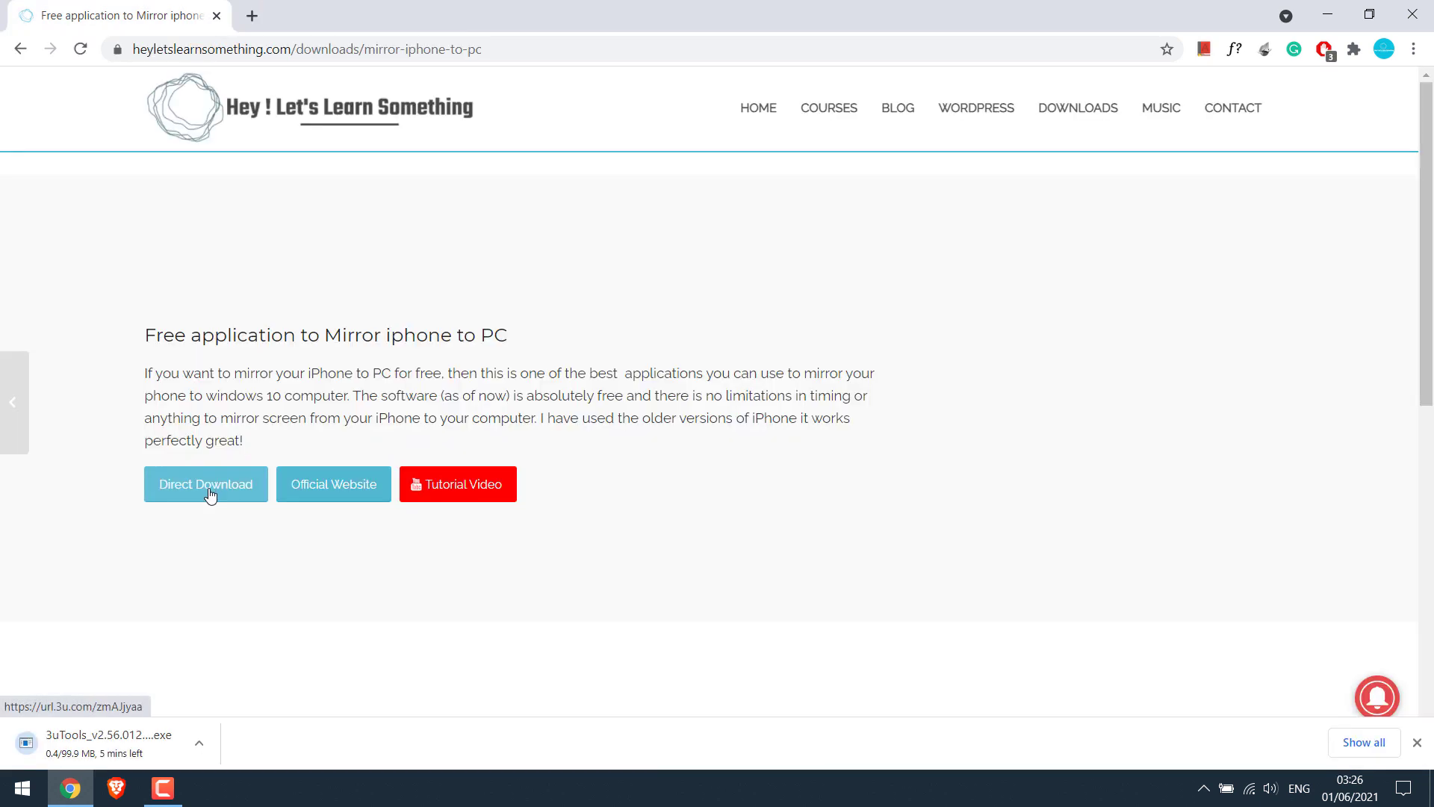
left_click(1364, 739)
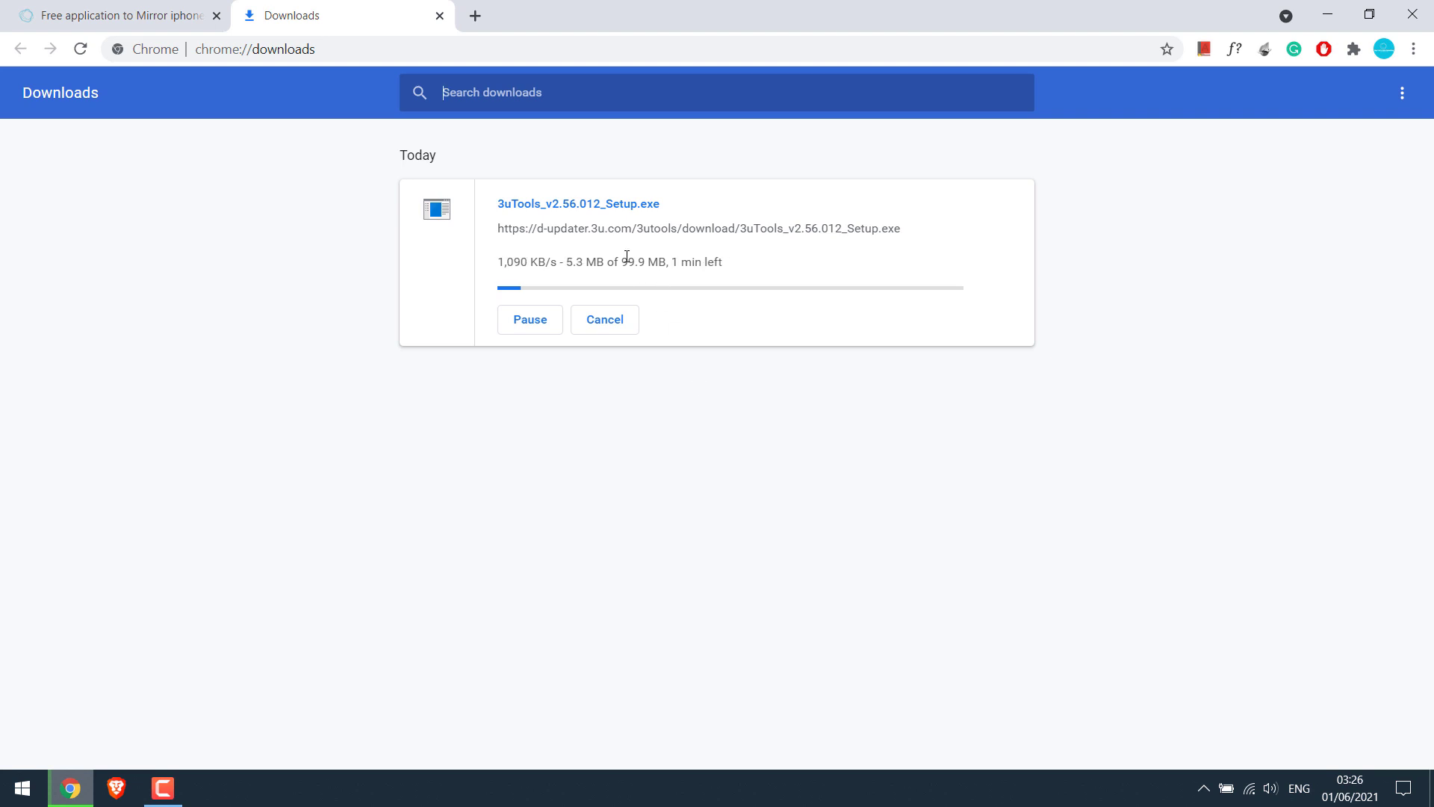
left_click_drag(498, 261, 648, 260)
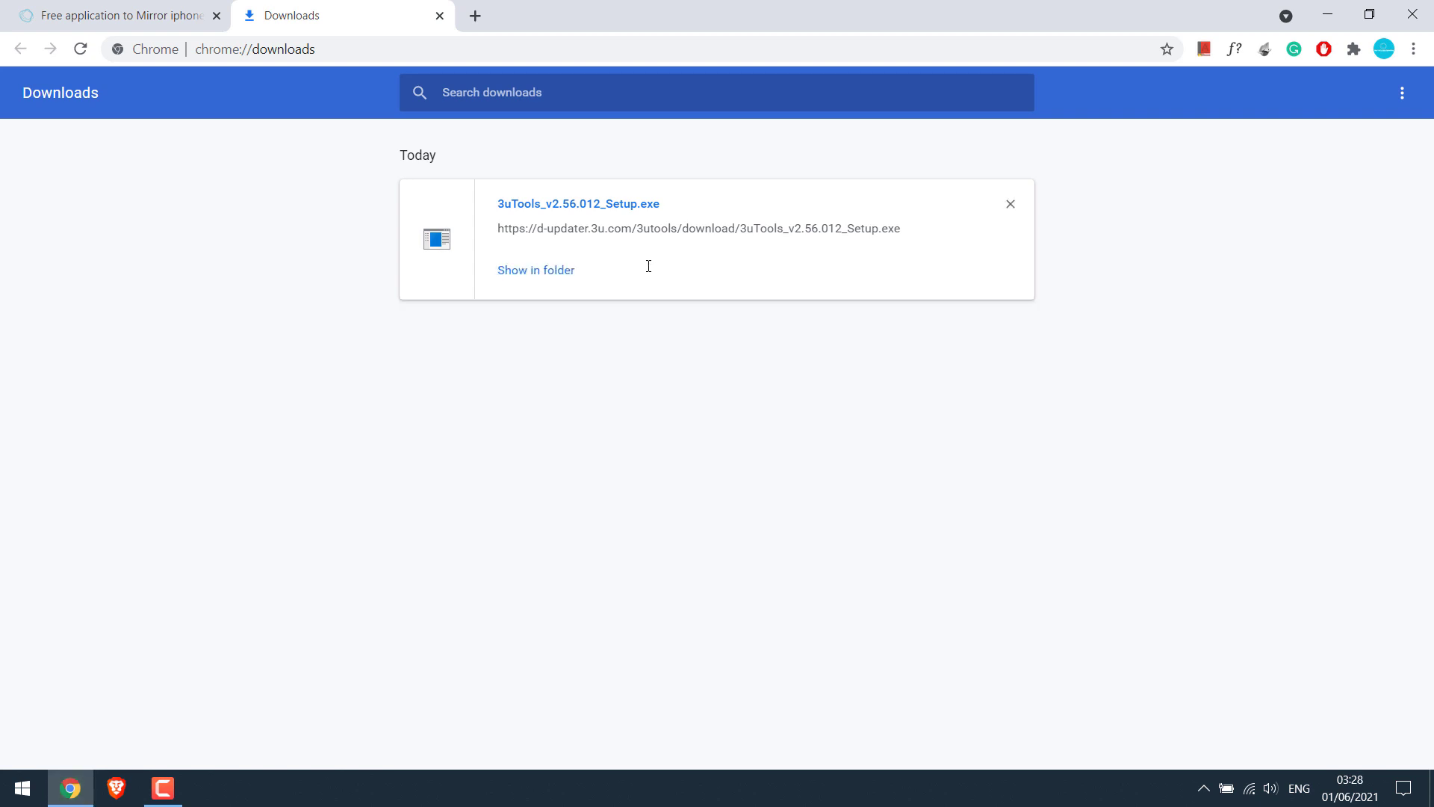
left_click(548, 271)
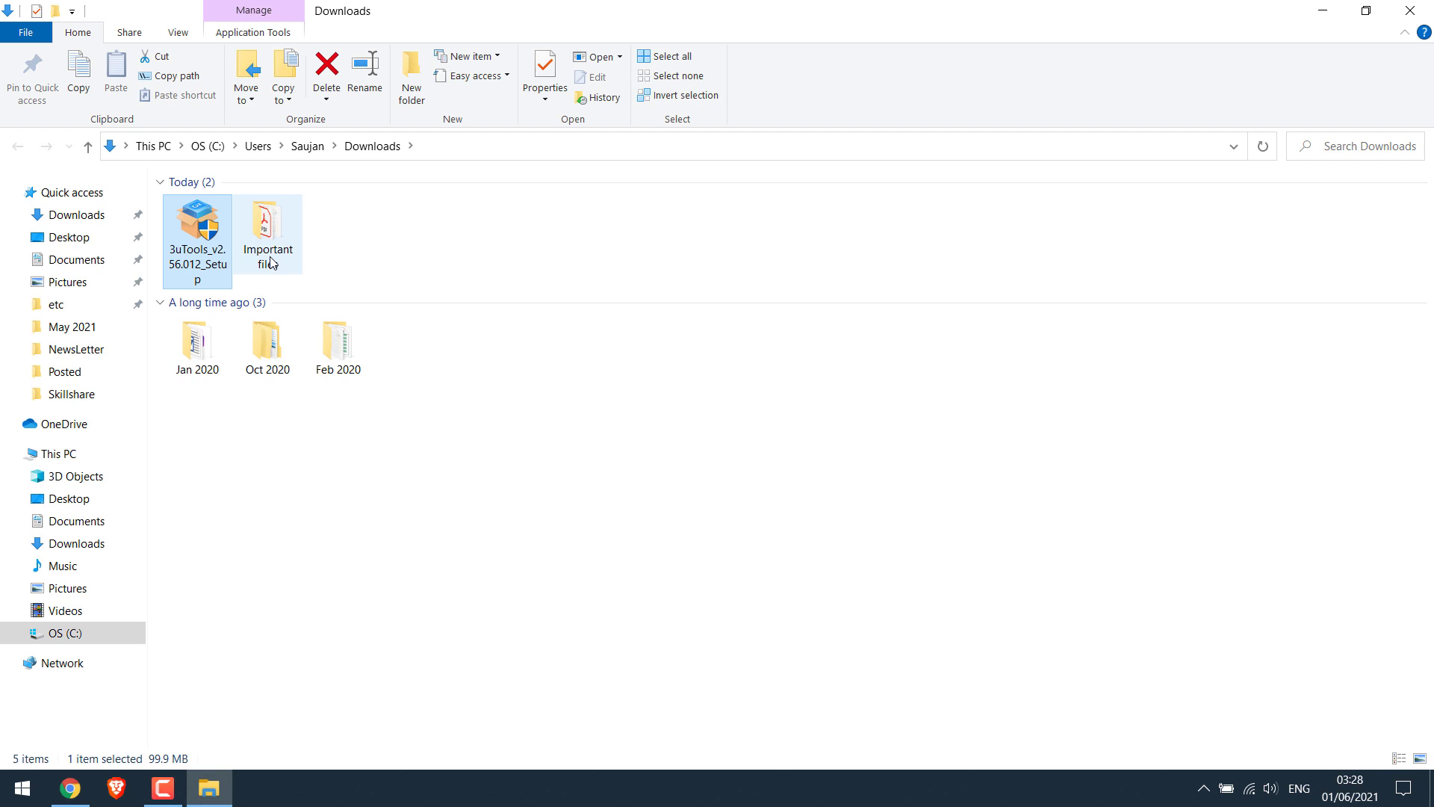
Install 3uTools V2.56 with default options, close the Downloads folder, and launch 3uTools
double_click(193, 225)
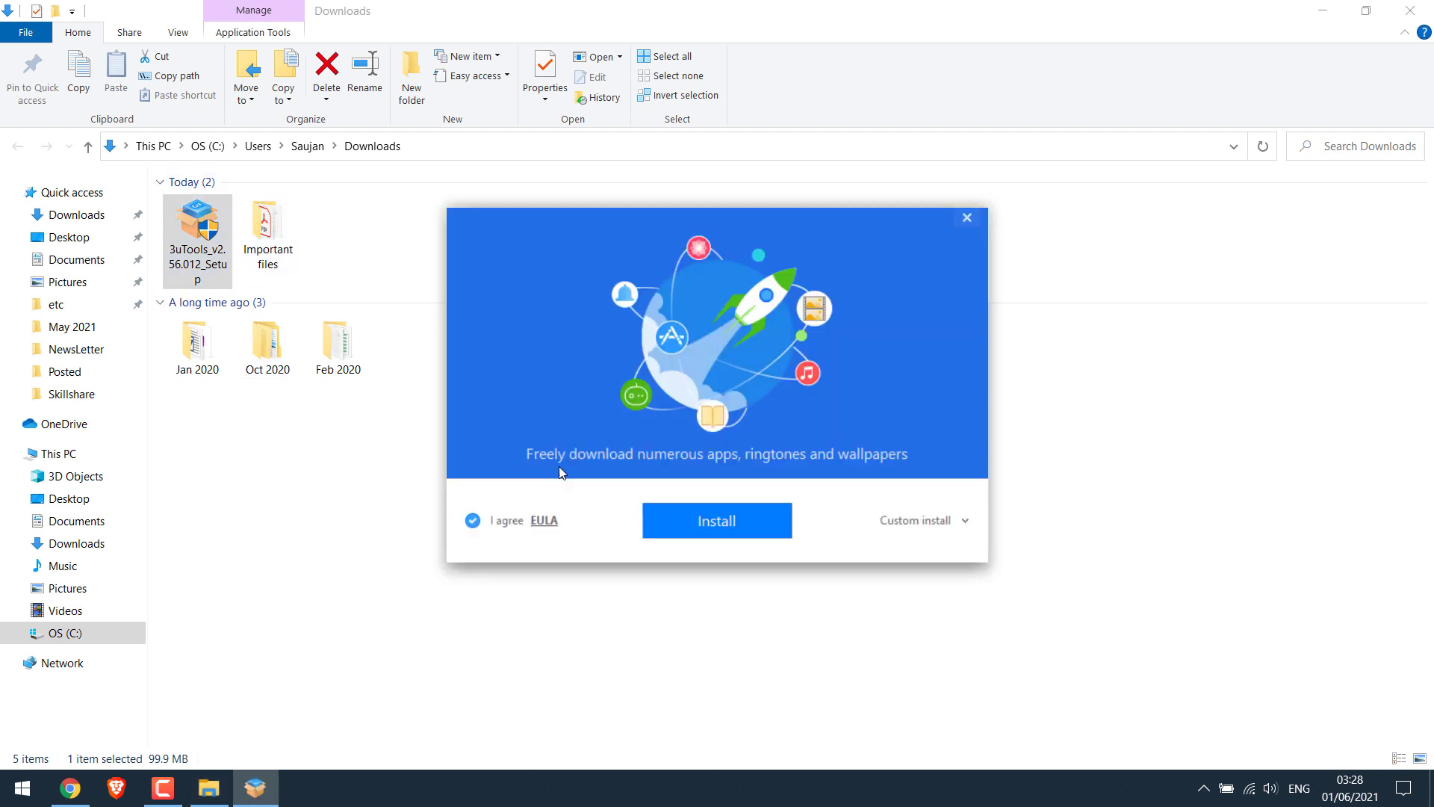
left_click(729, 538)
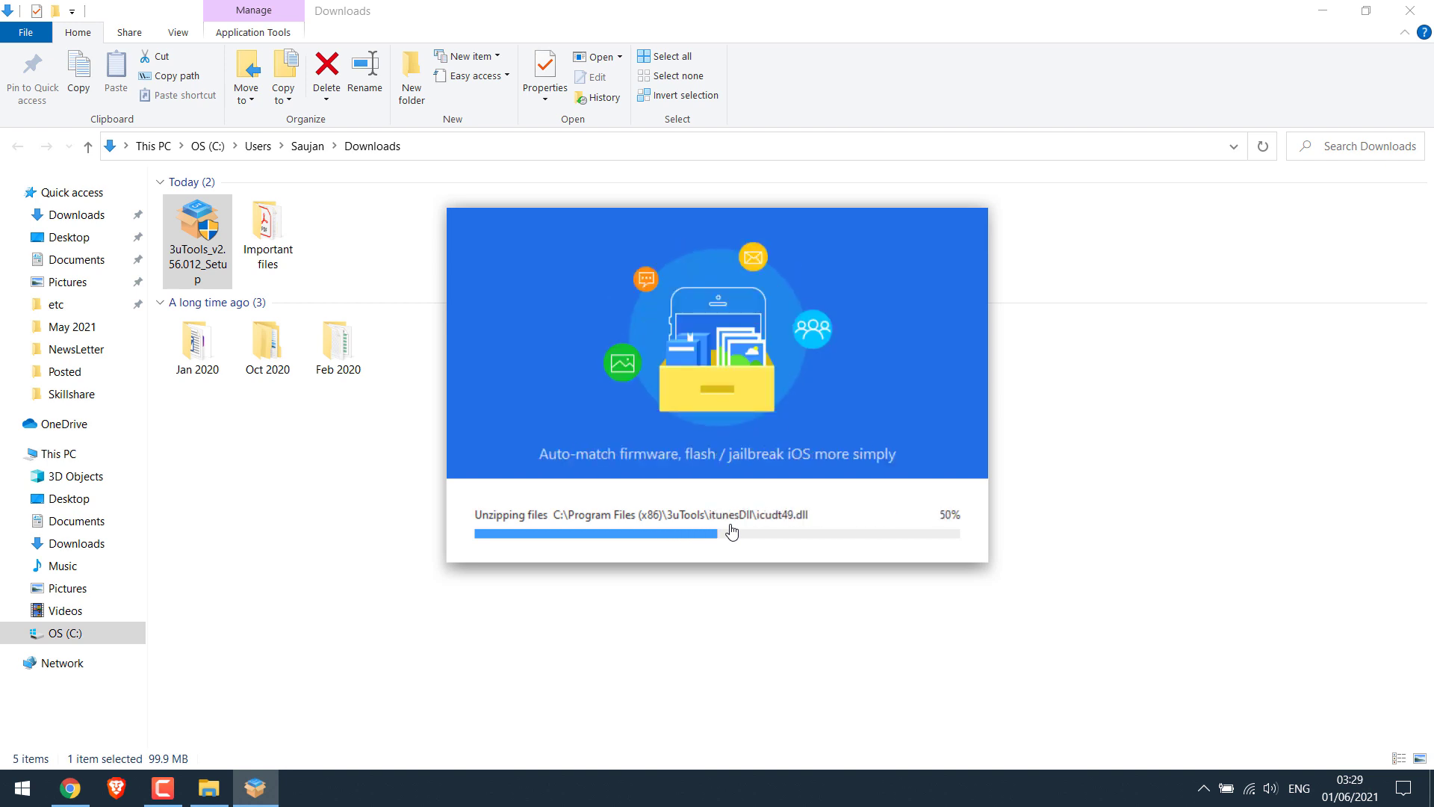
left_click(800, 147)
key("alt+F4")
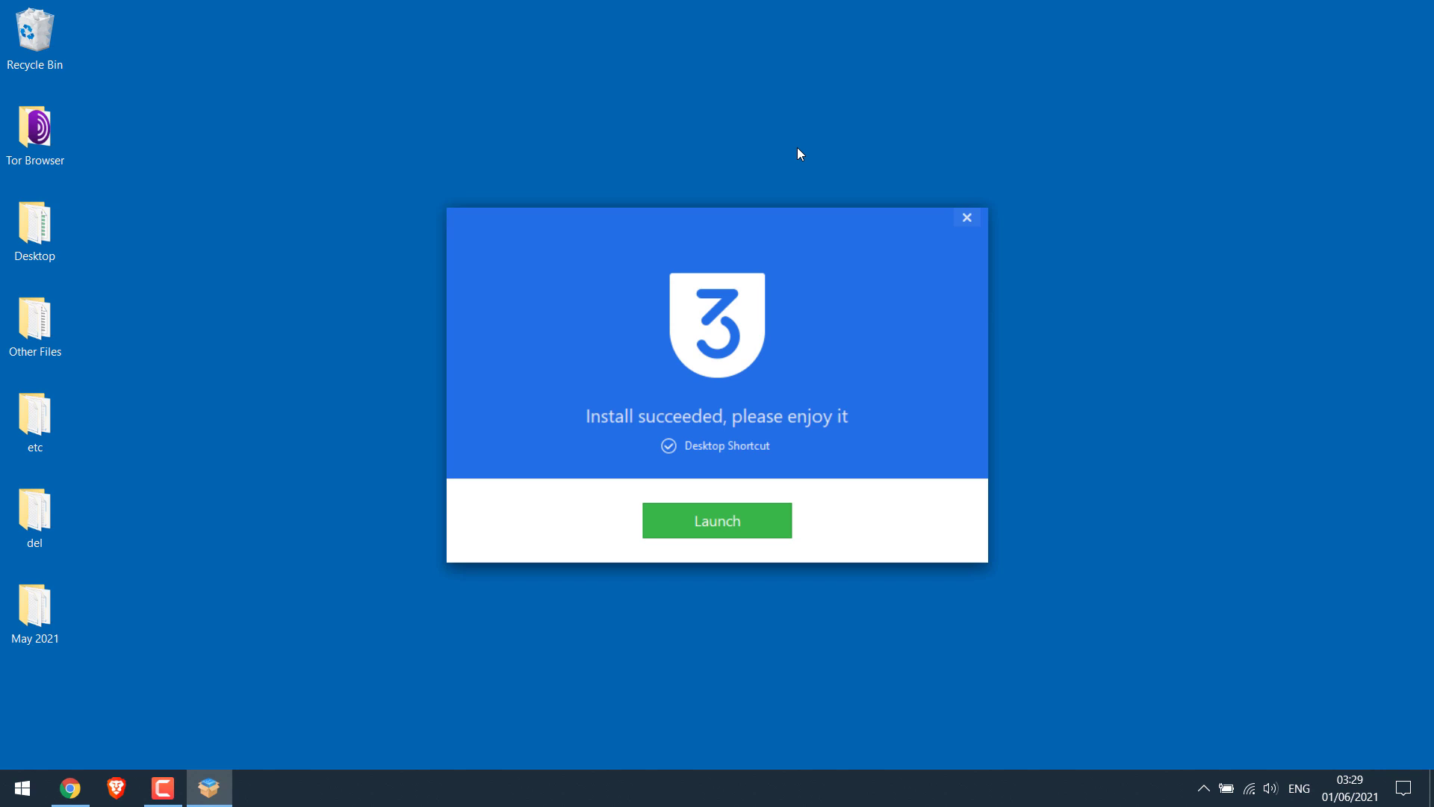
left_click(730, 531)
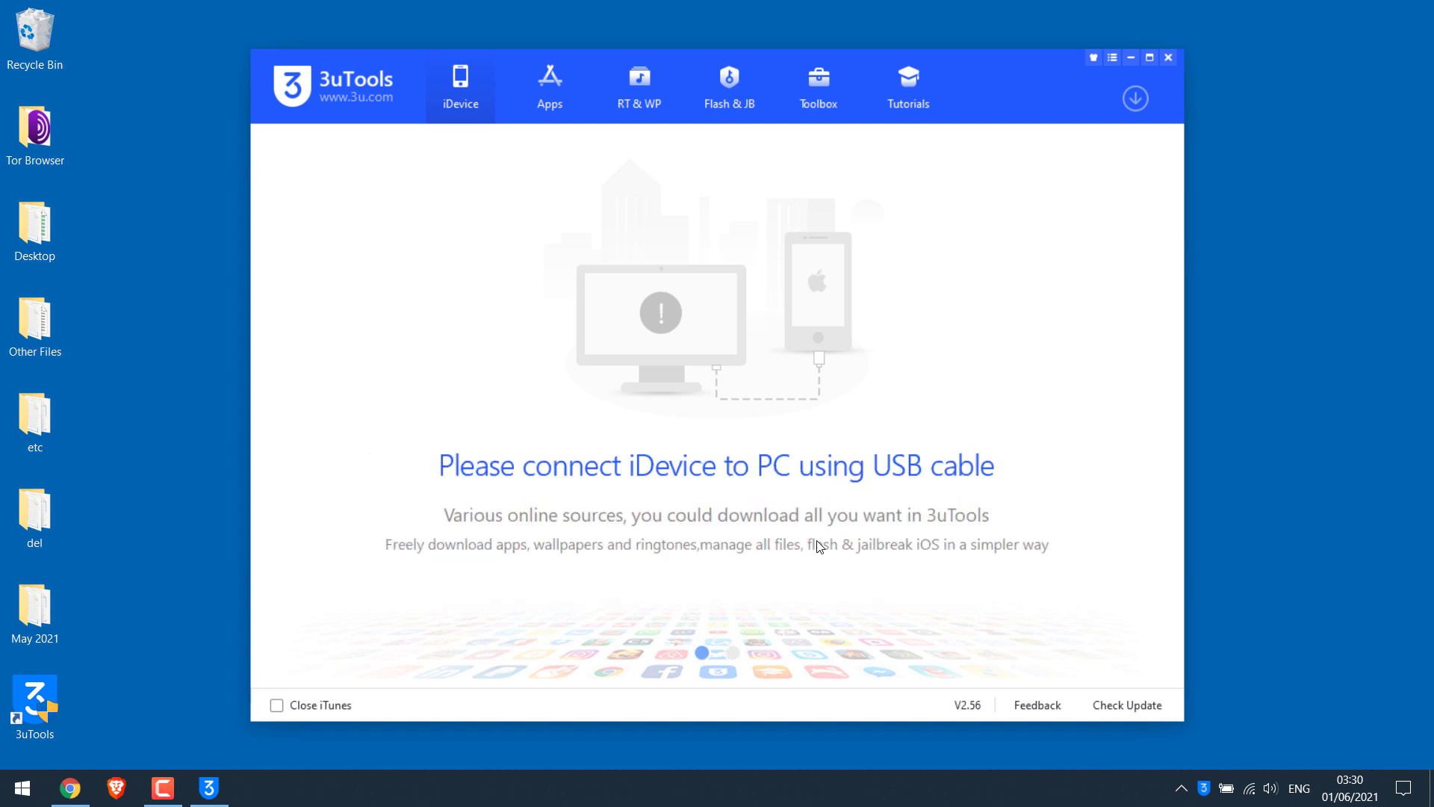
Launch the 3uAirPlayer tile from the 3uTools Toolbox
left_click(824, 89)
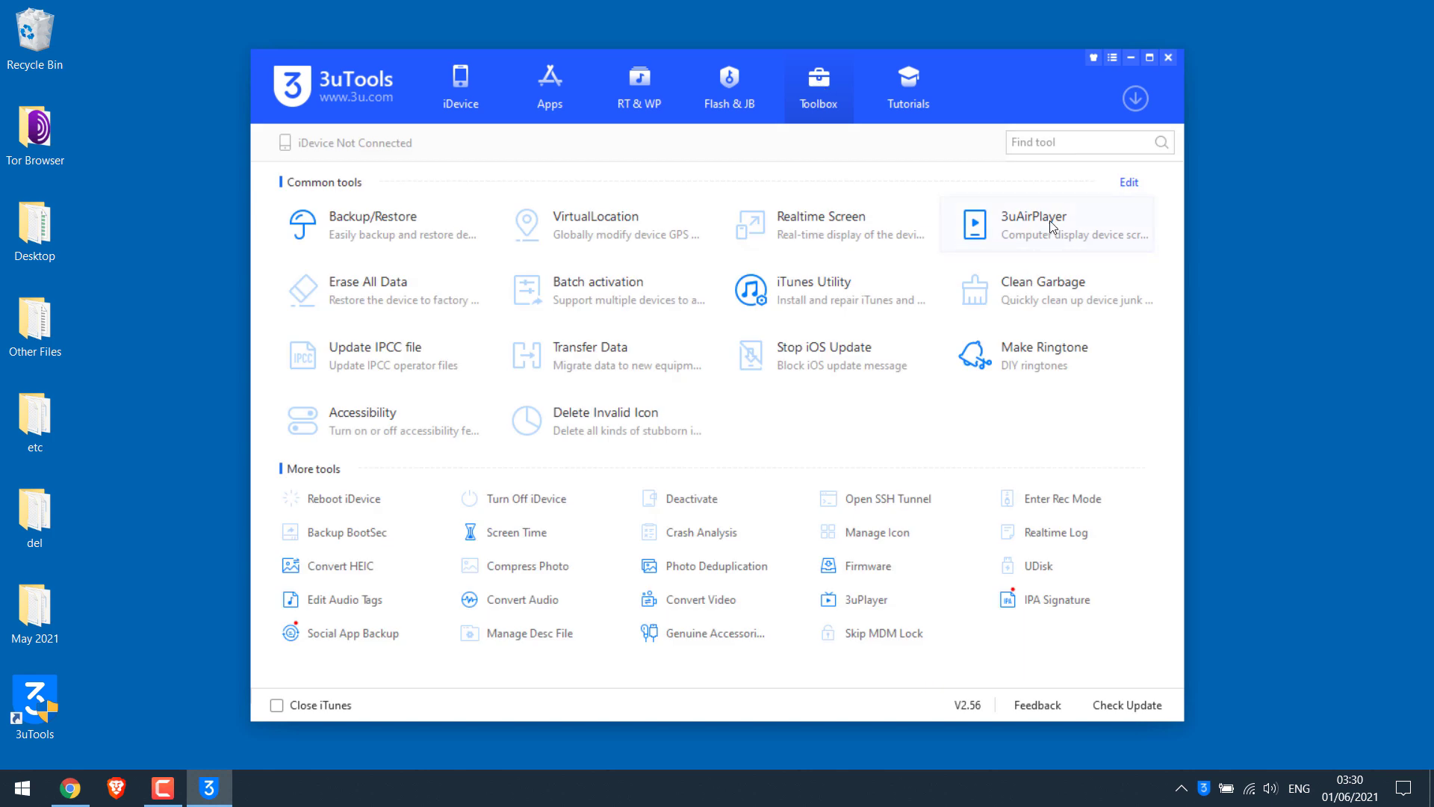
left_click(1050, 221)
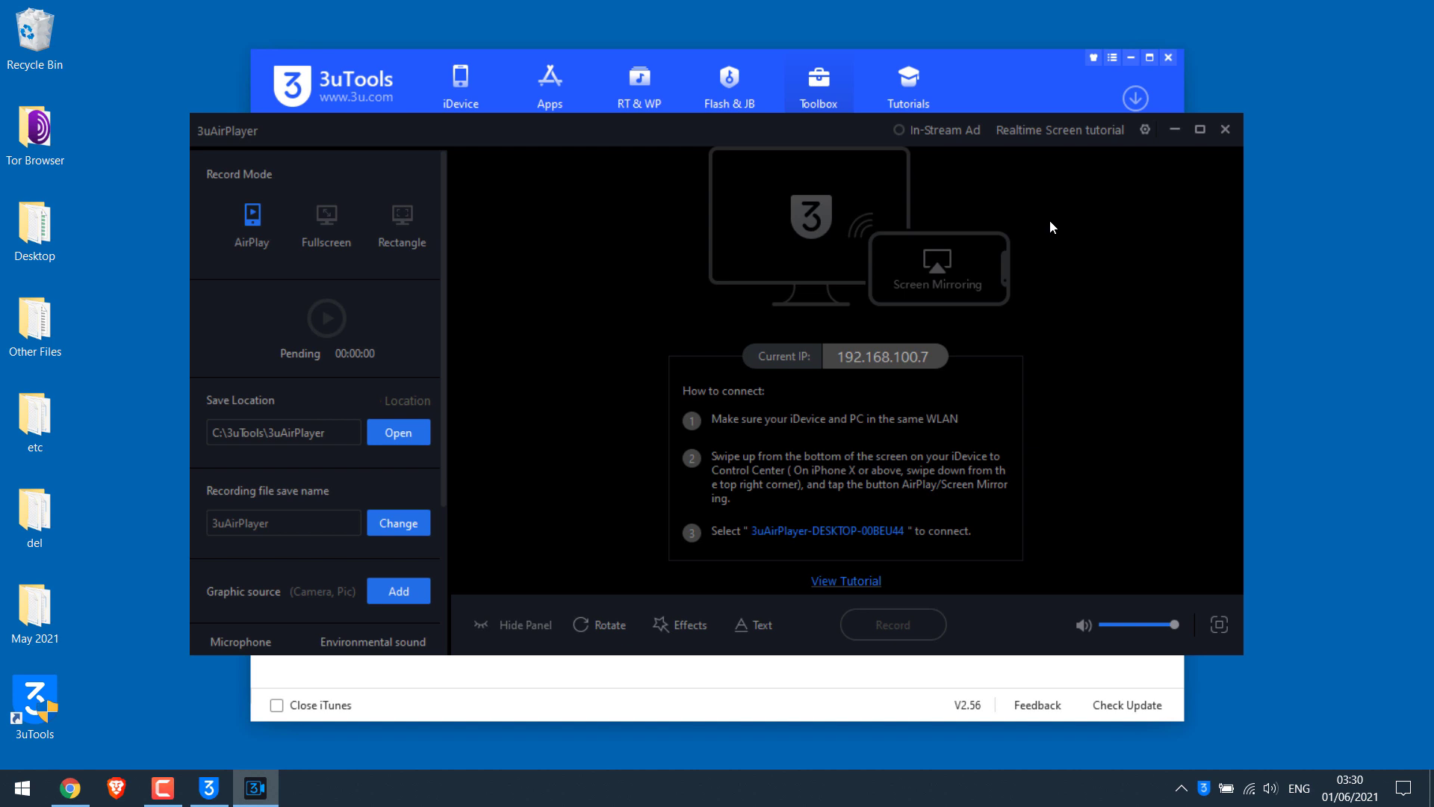
Close the main 3uTools window and save 3uAirPlayer screen quality as 1080 * 1920 at 60 fps
left_click(1168, 57)
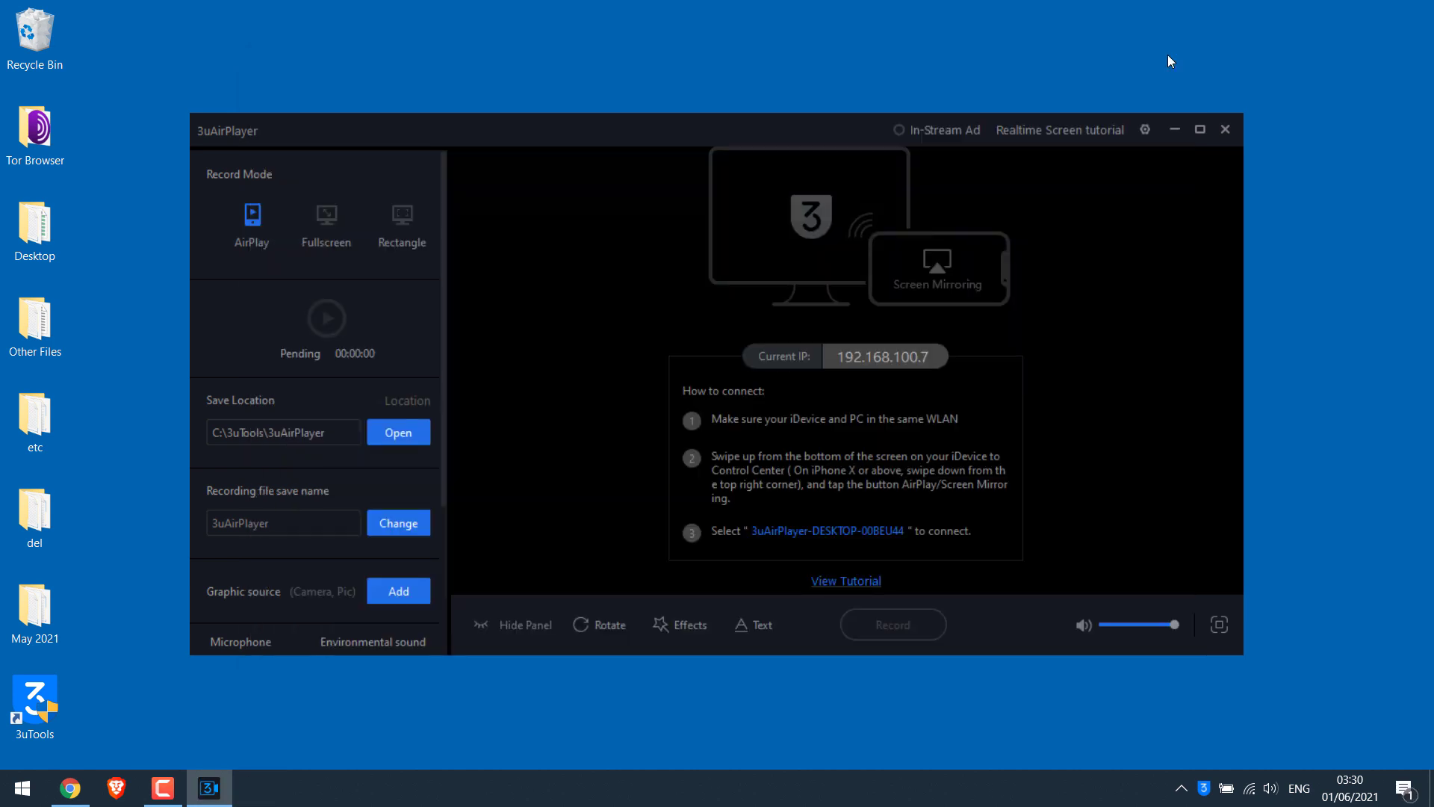
left_click(1145, 130)
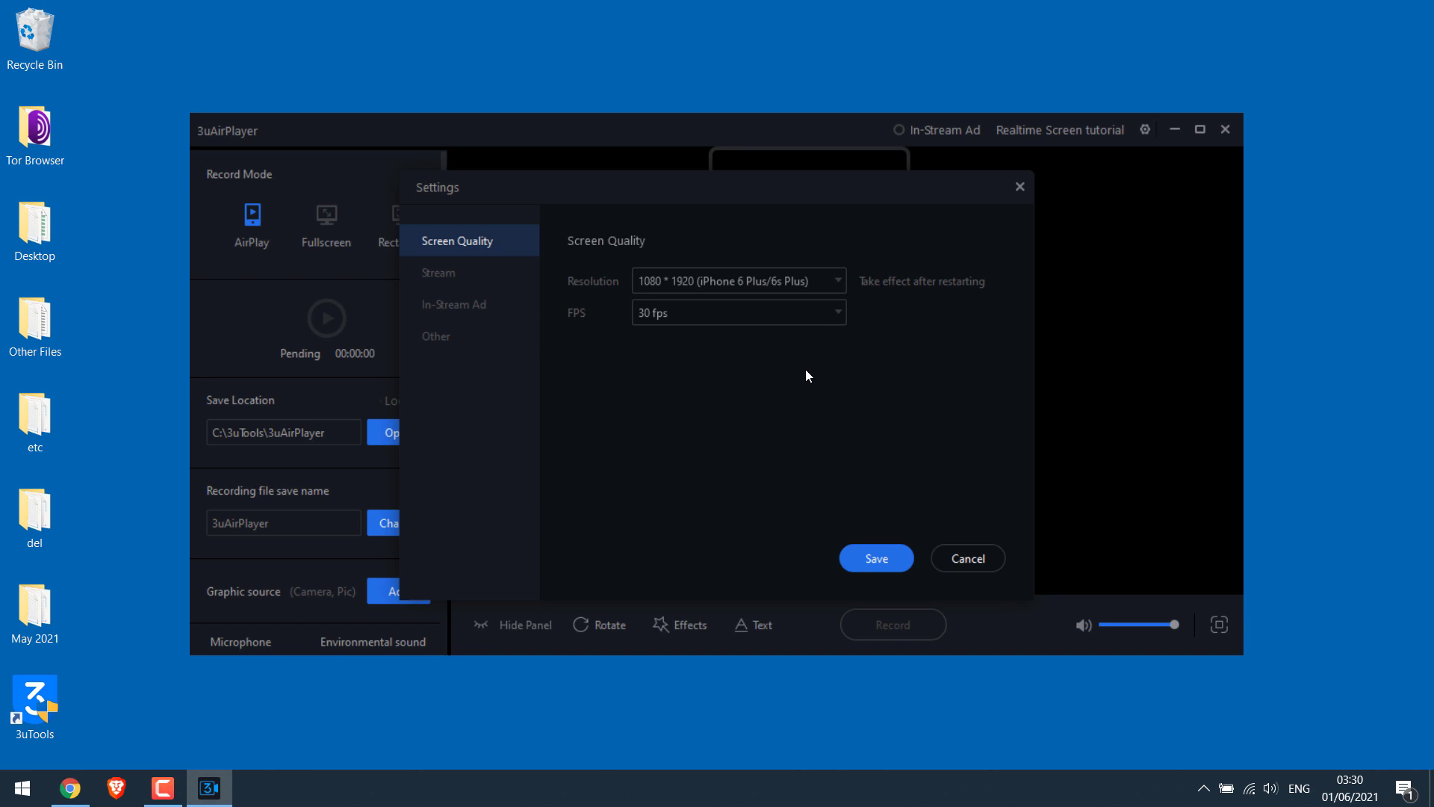
left_click(746, 280)
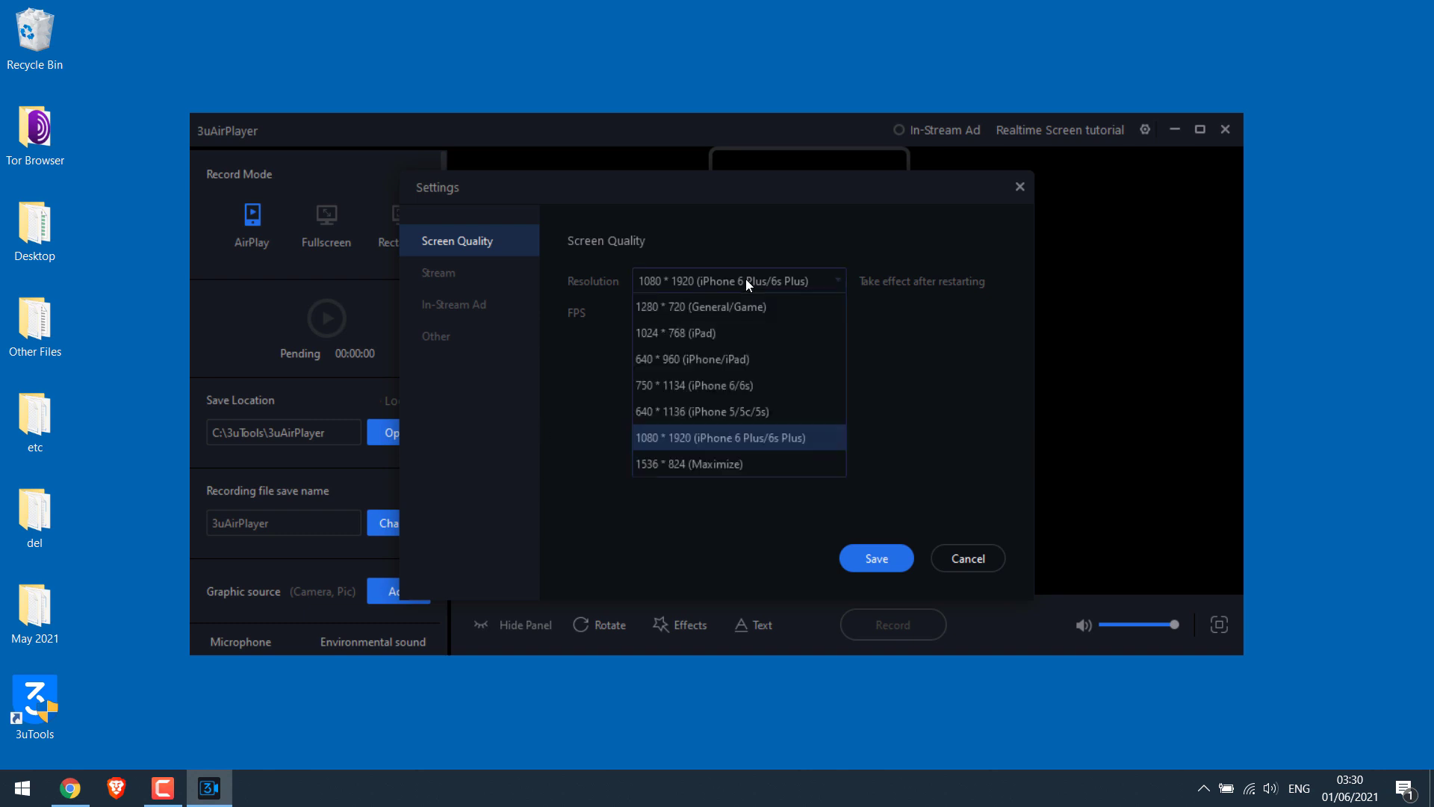
left_click(686, 439)
left_click(795, 316)
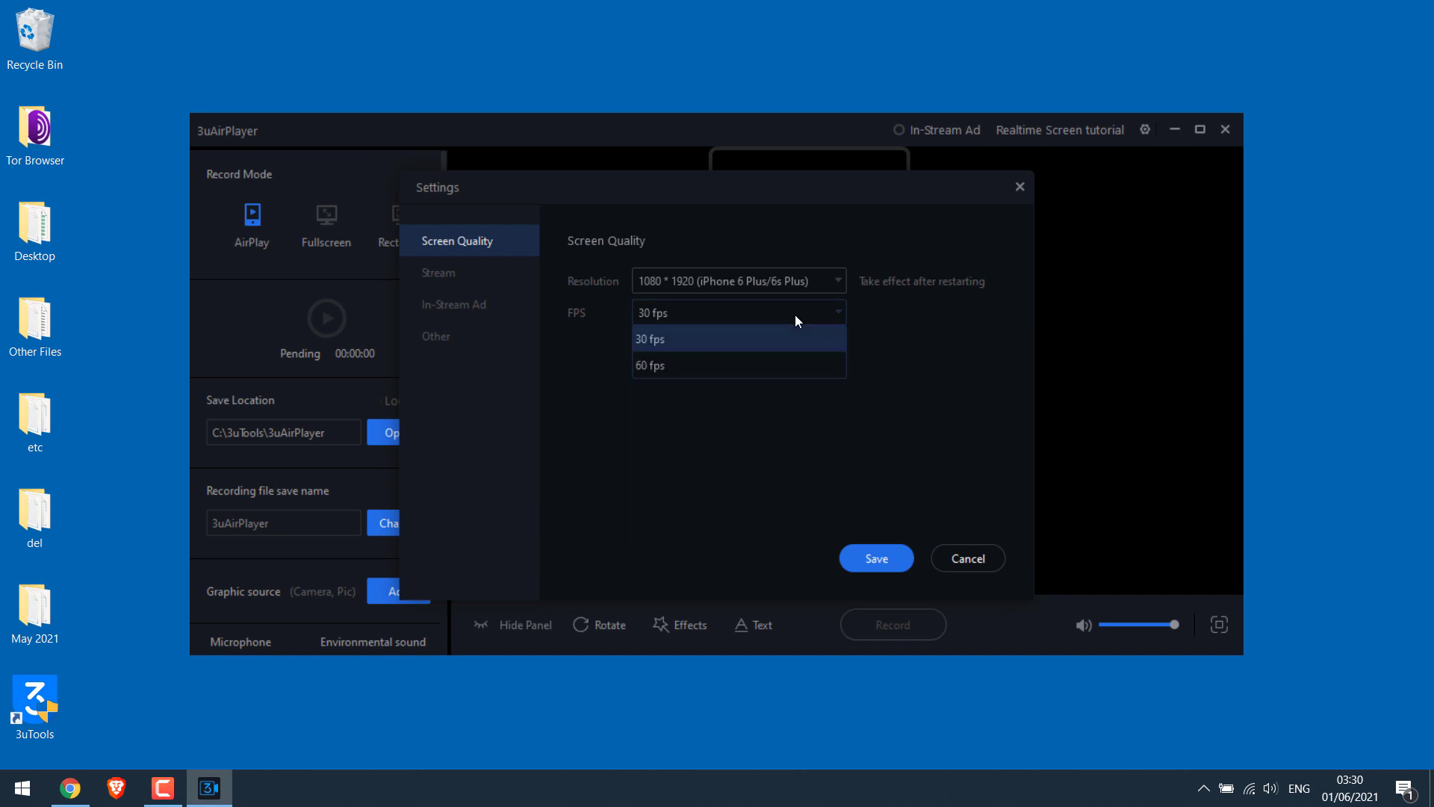
left_click(747, 334)
left_click(877, 559)
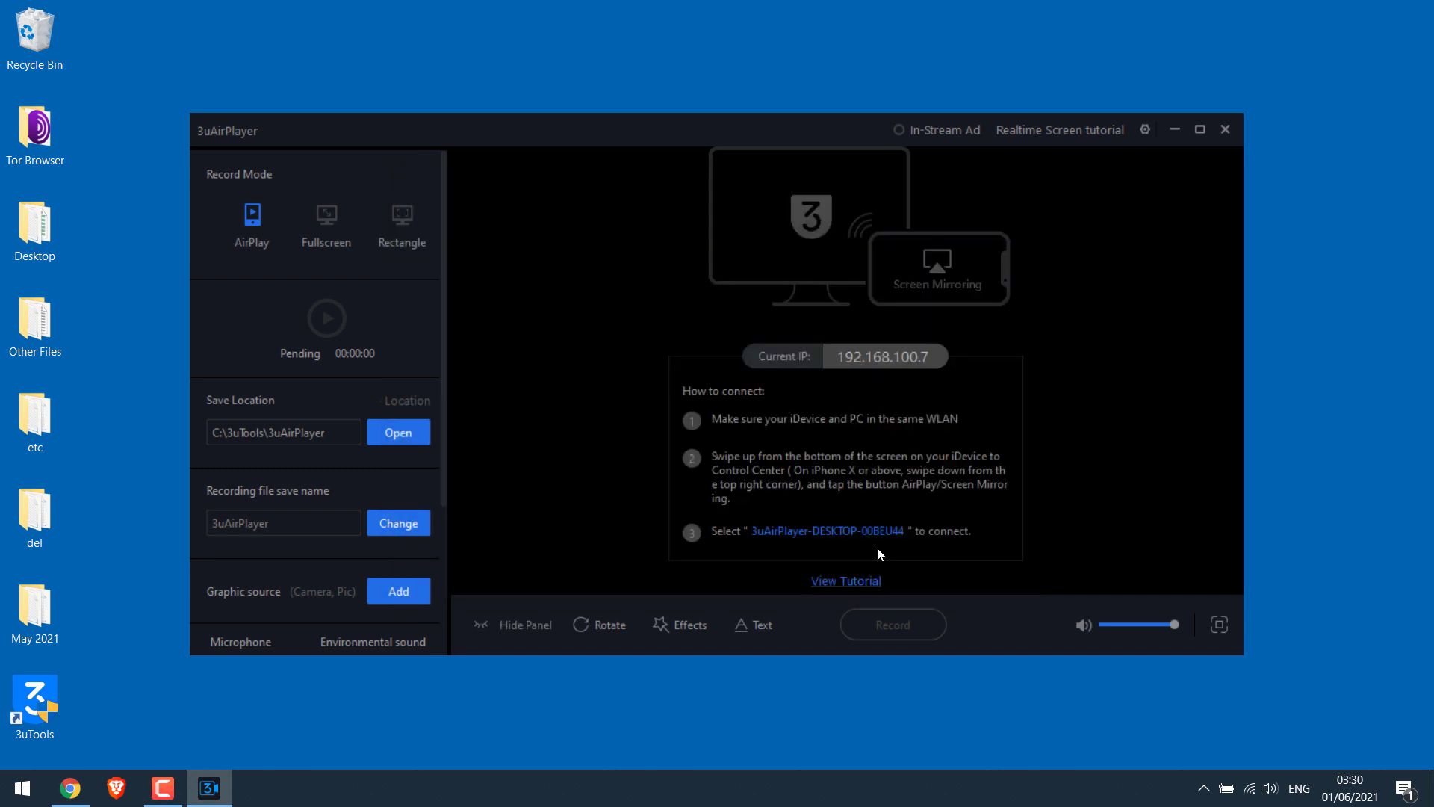
Close 3uAirPlayer, relaunch 3uTools from its desktop shortcut, and reopen 3uAirPlayer from Toolbox
left_click(1226, 131)
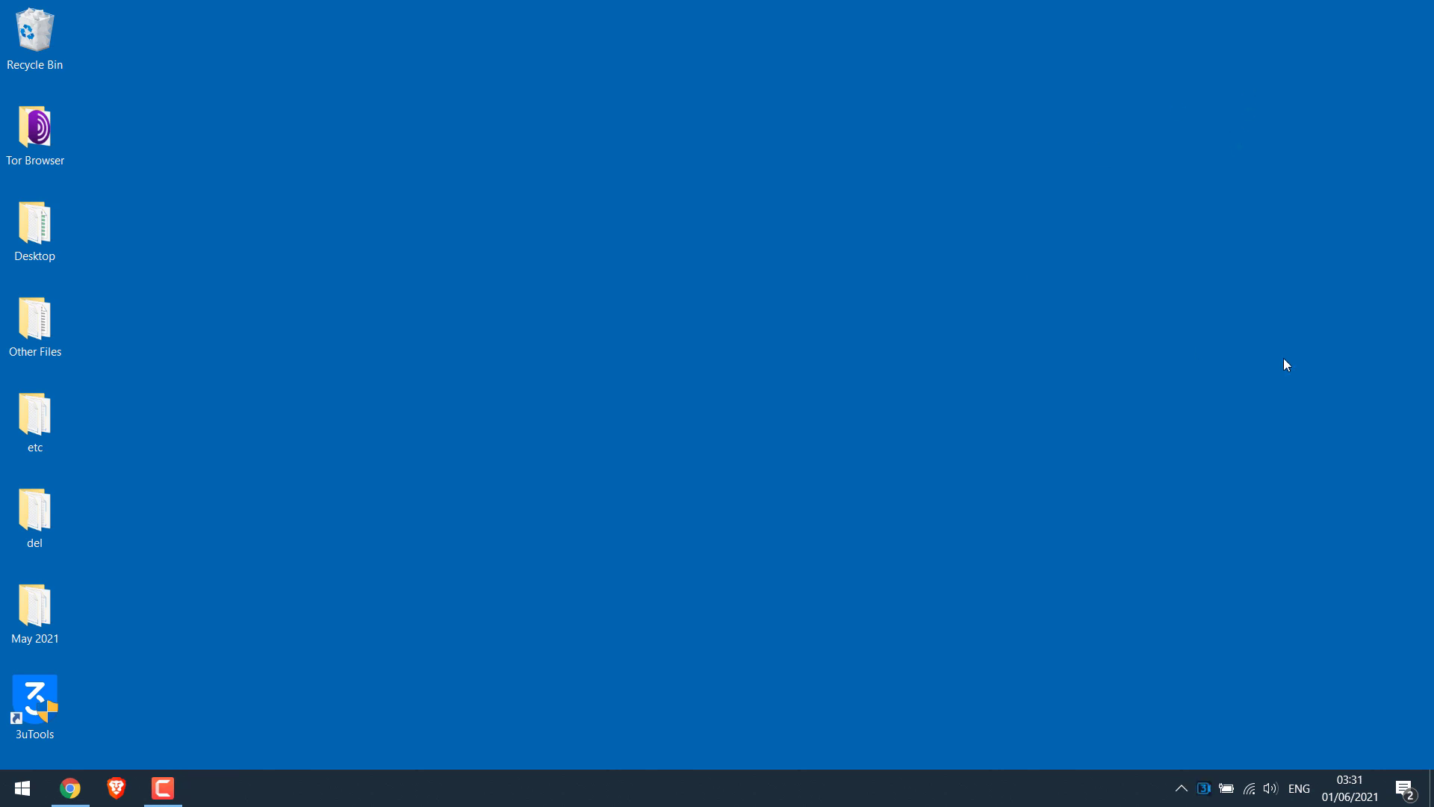
left_click(1204, 789)
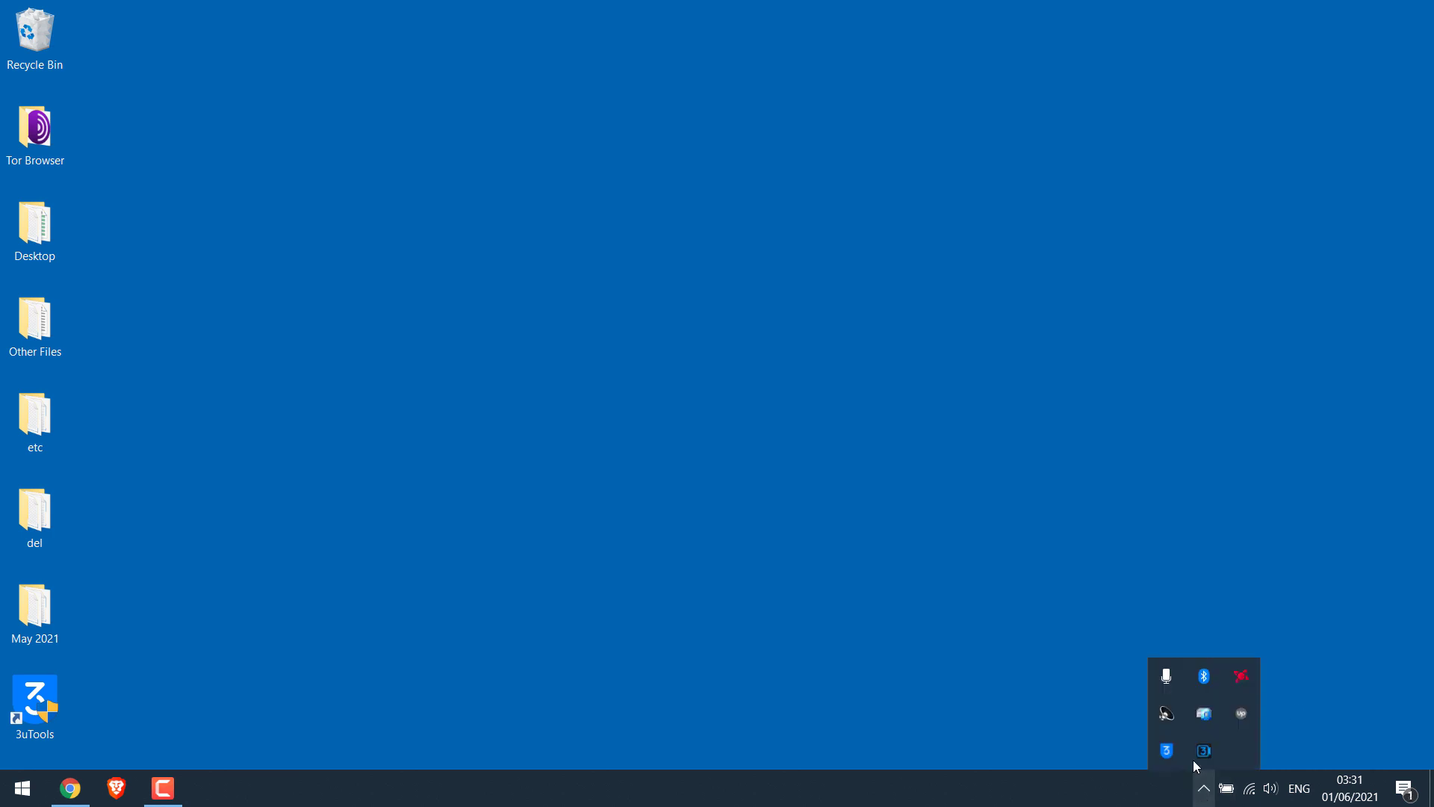
left_click(1208, 749)
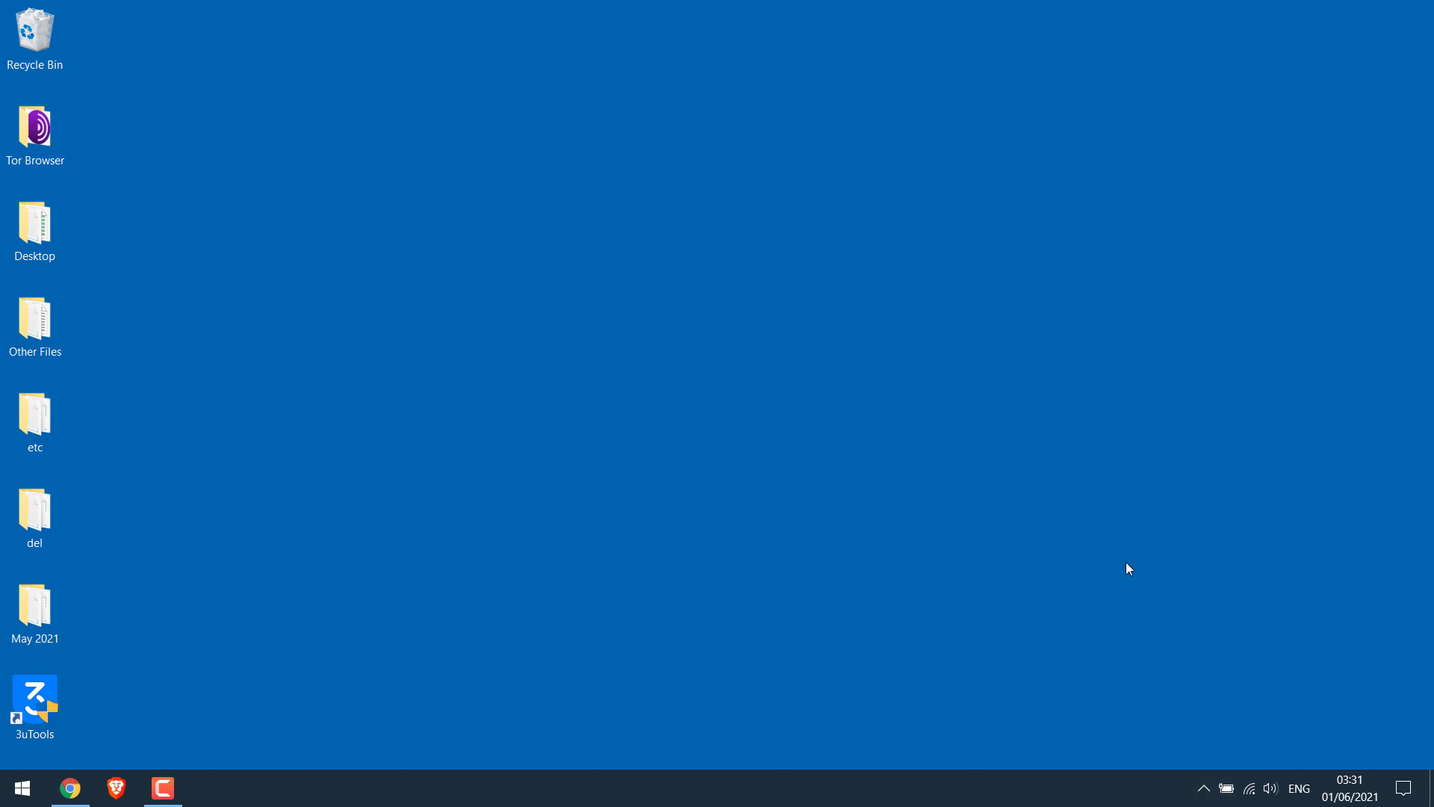
double_click(56, 688)
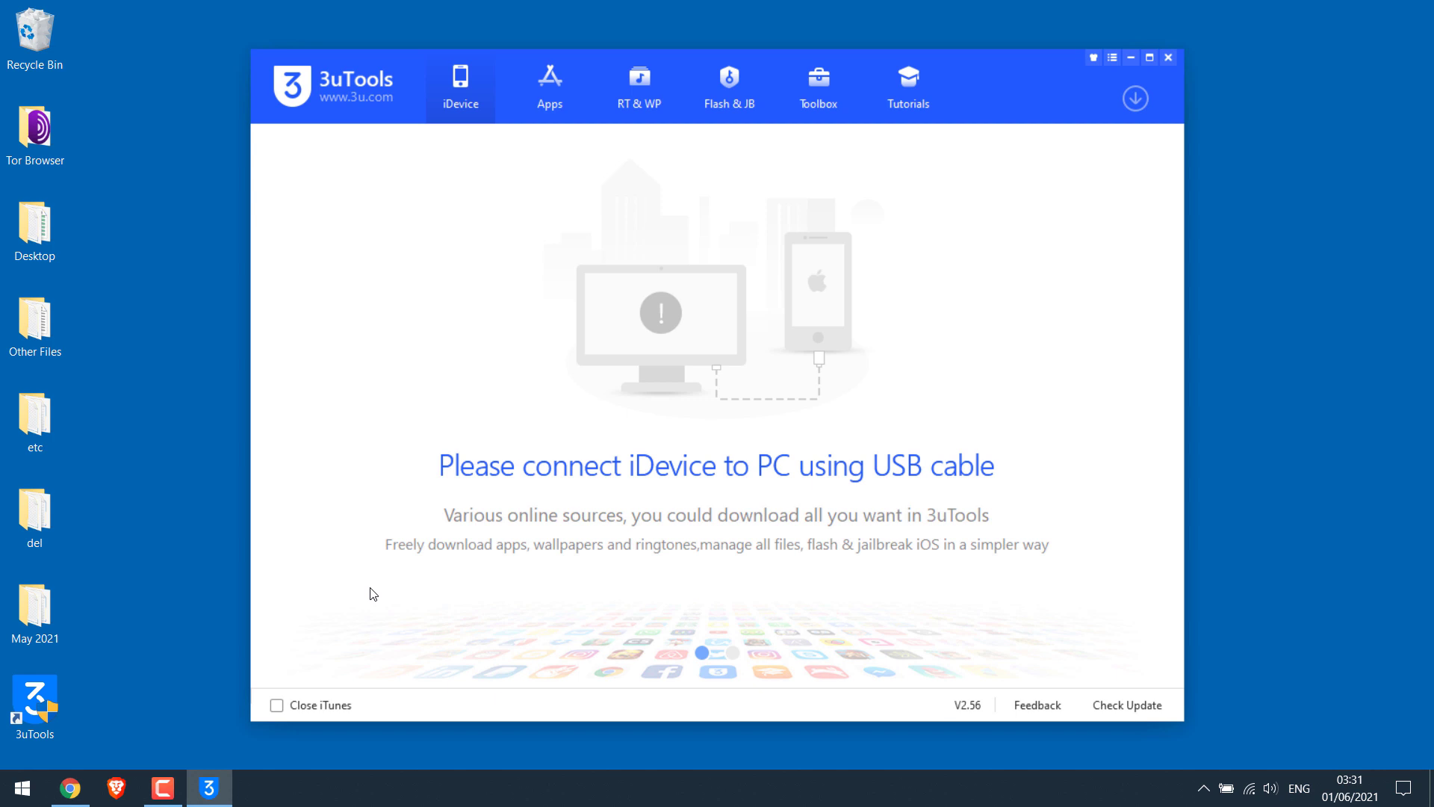
left_click(806, 93)
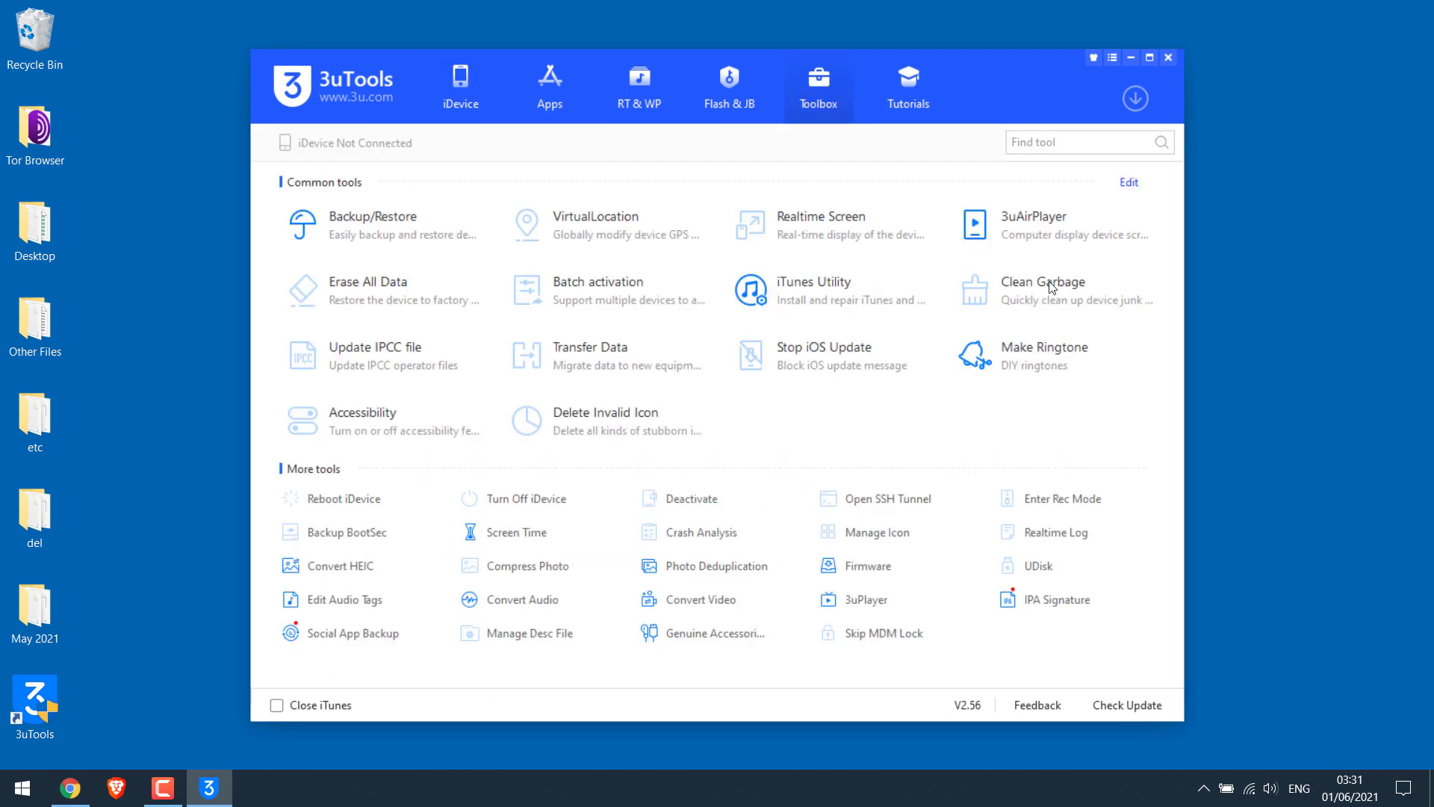
left_click(1004, 239)
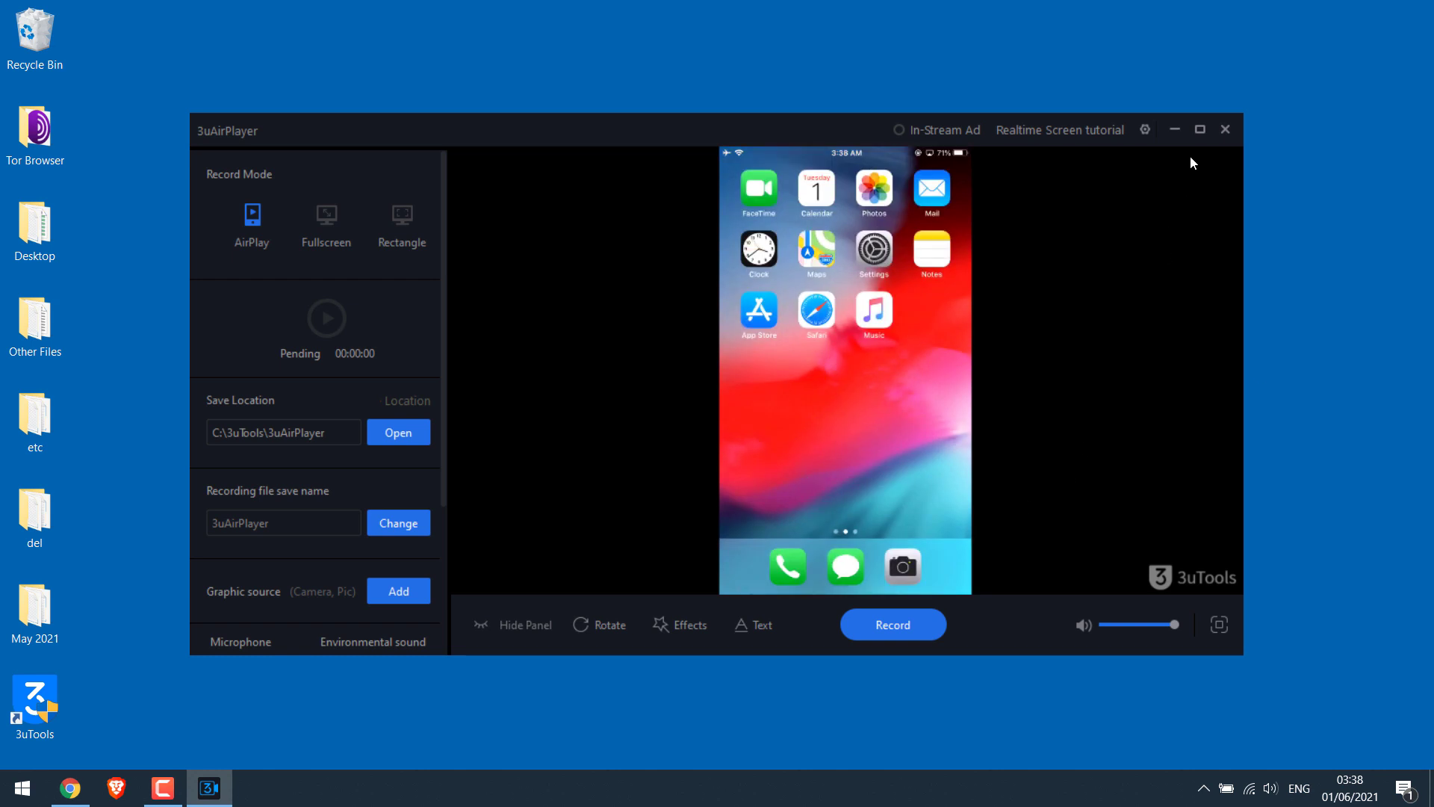
Maximize the 3uAirPlayer window and switch the mirrored iPhone screen to full-screen
left_click(1200, 130)
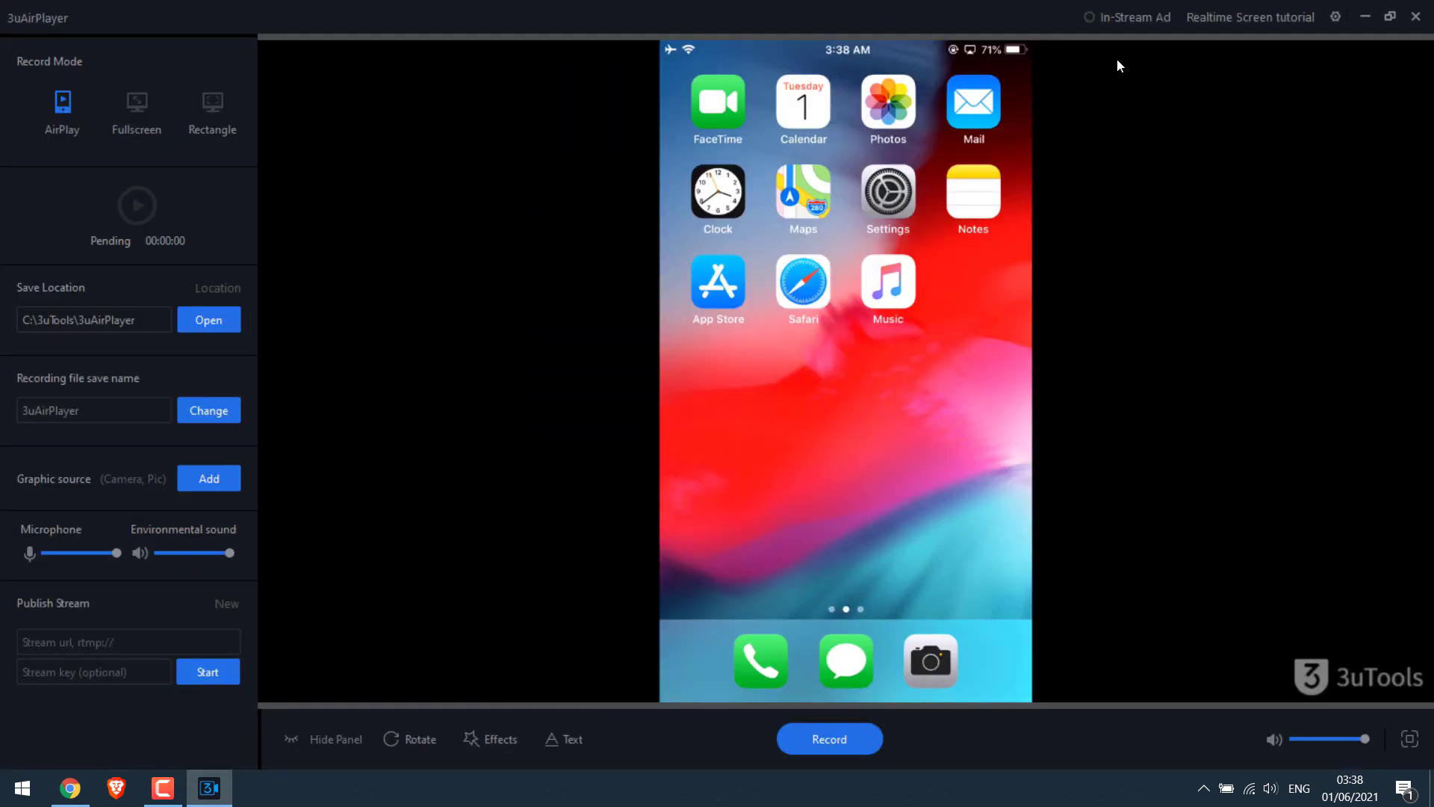
left_click(1409, 739)
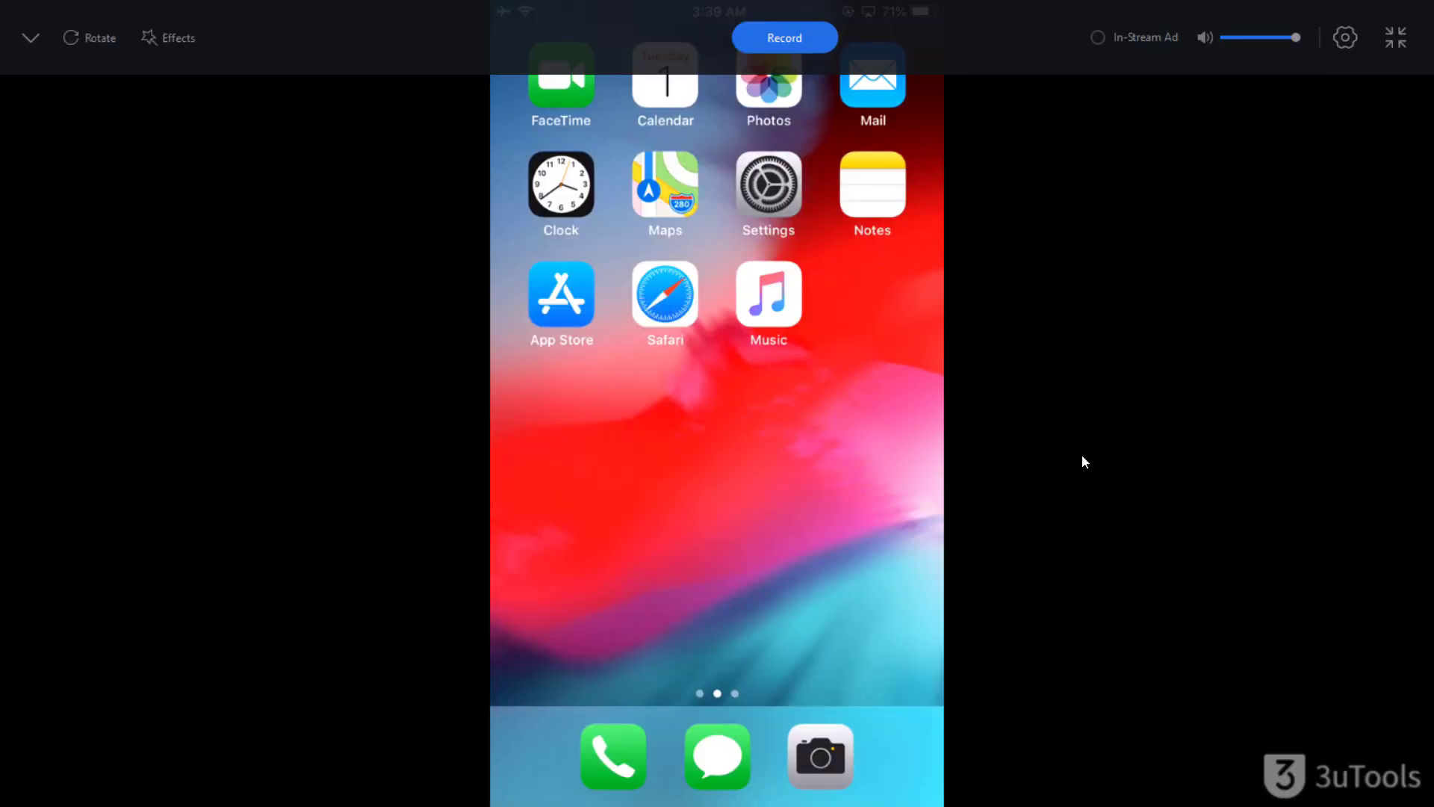